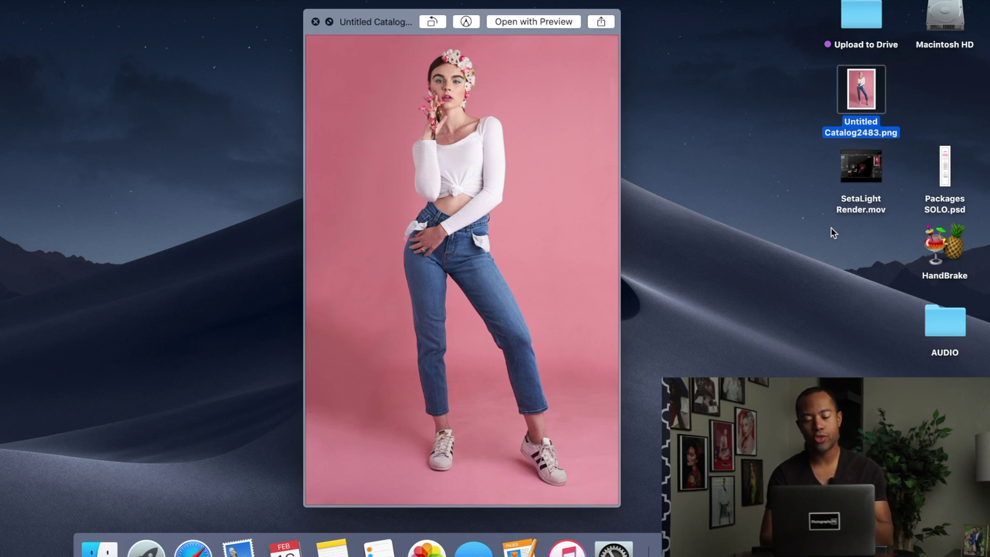
- Preview SetaLight Render.mov in Quick Look, pause it at the start, and go full screen
left_click(867, 198)
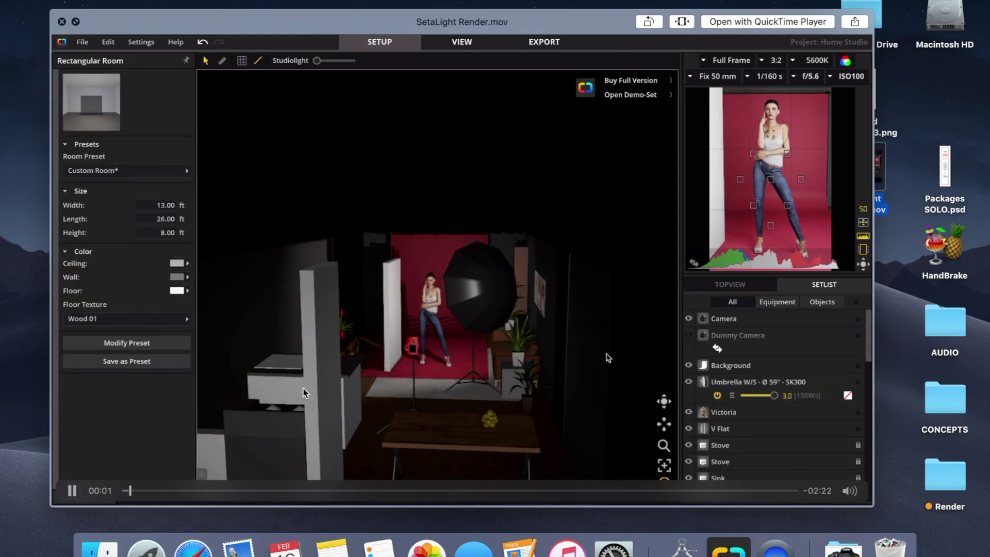
left_click(72, 491)
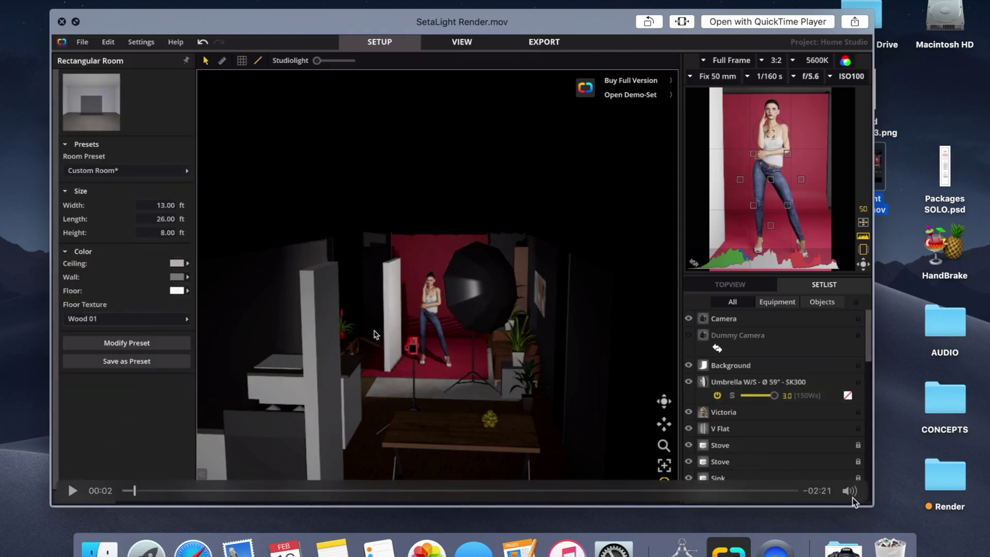
mouse_move(849, 490)
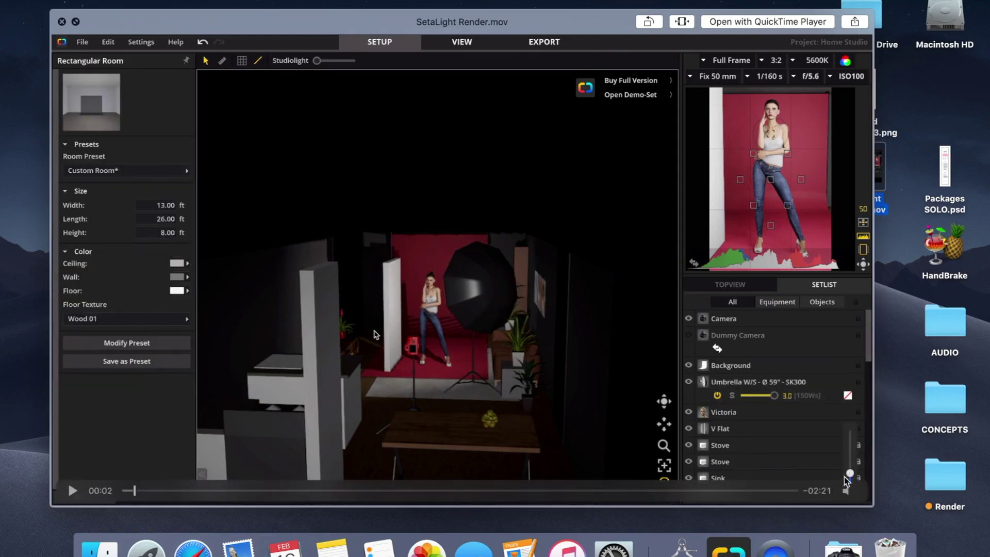
left_click(75, 21)
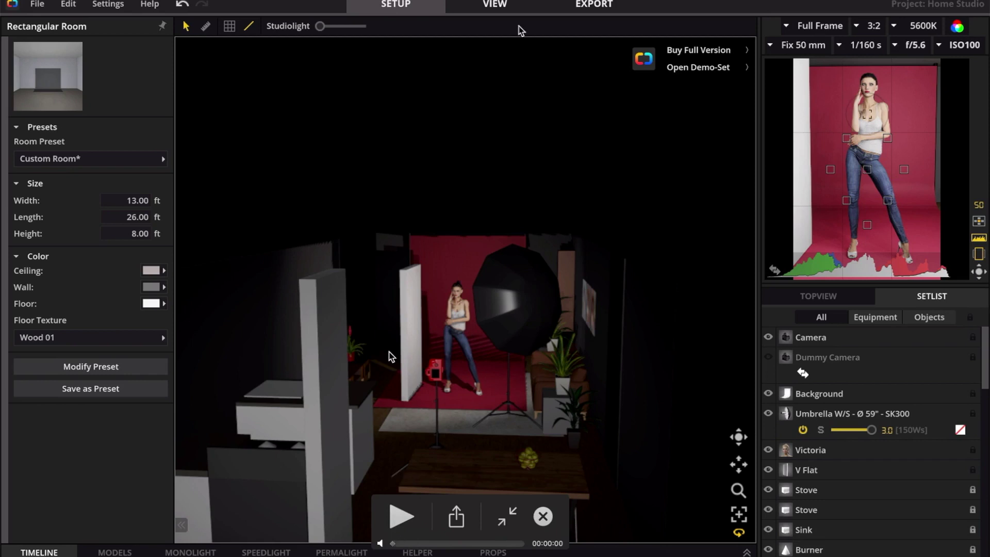
- Restore full-screen playback, skip ahead to about 8 seconds, and keep the walkthrough playing
key("Escape")
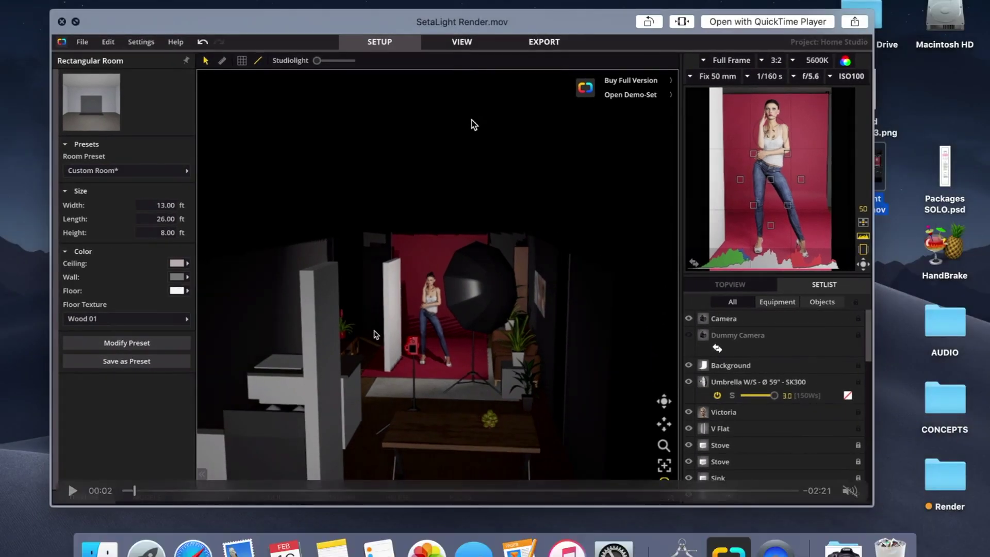
left_click(74, 22)
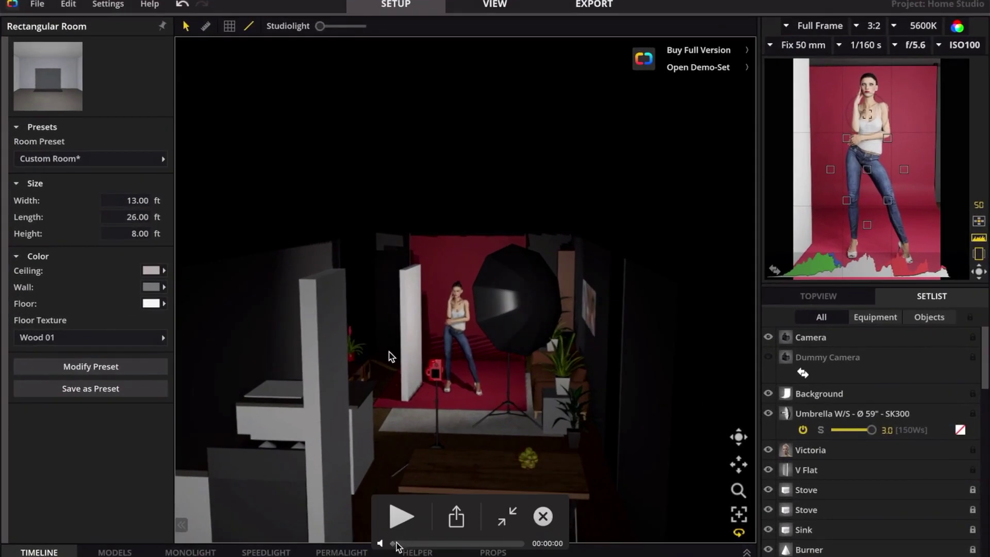
left_click_drag(394, 547, 404, 546)
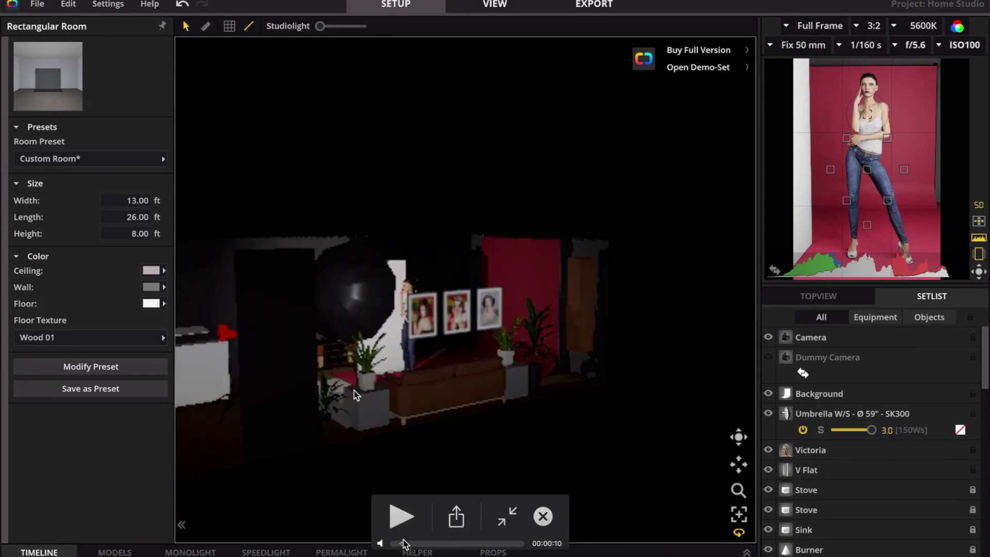
left_click(403, 517)
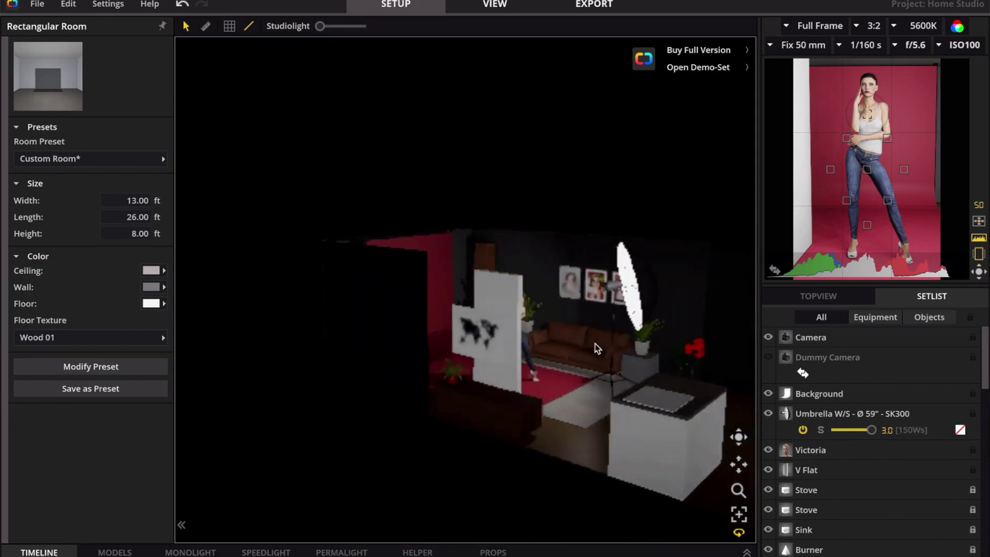
left_click(394, 511)
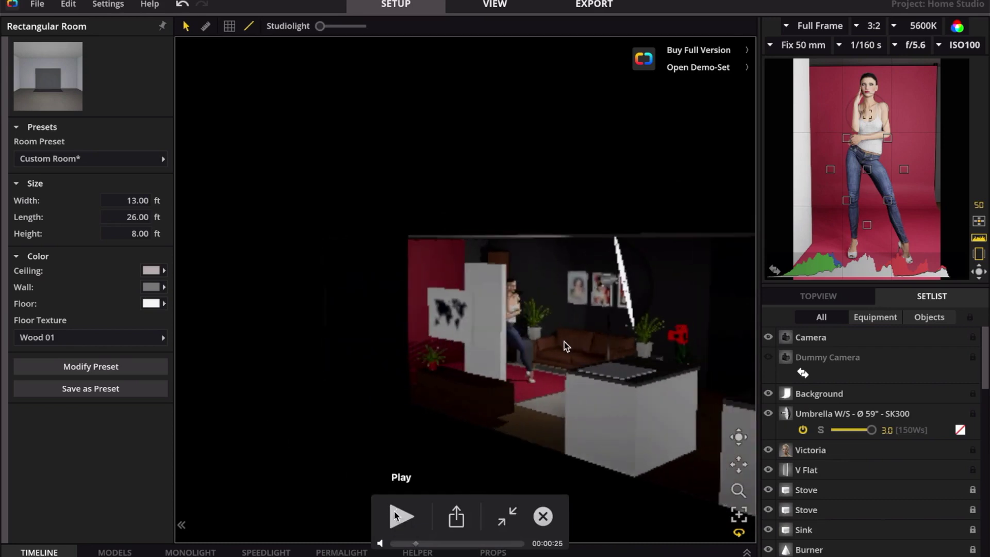
left_click(395, 520)
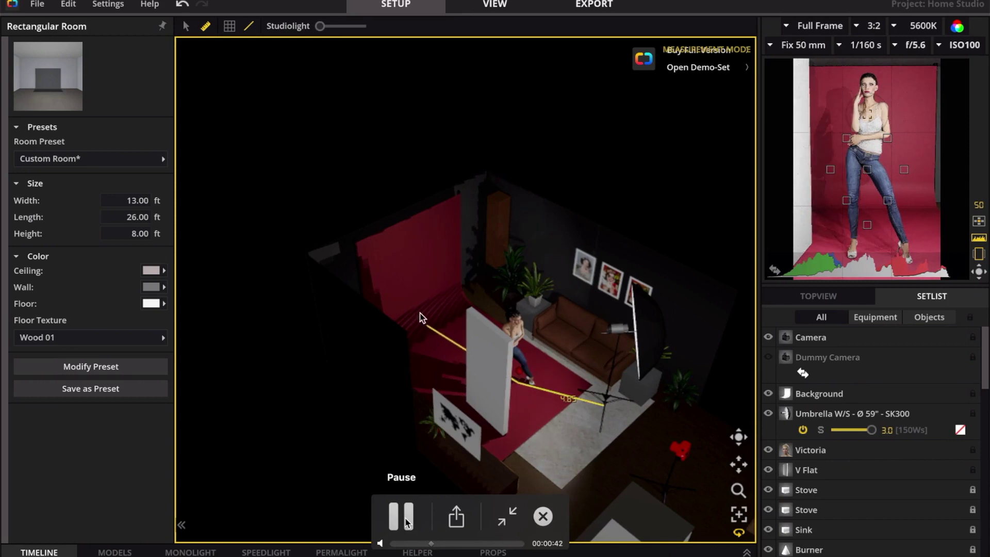
- Pause at each new distance measurement line, resuming from 0:50 onward
left_click(400, 518)
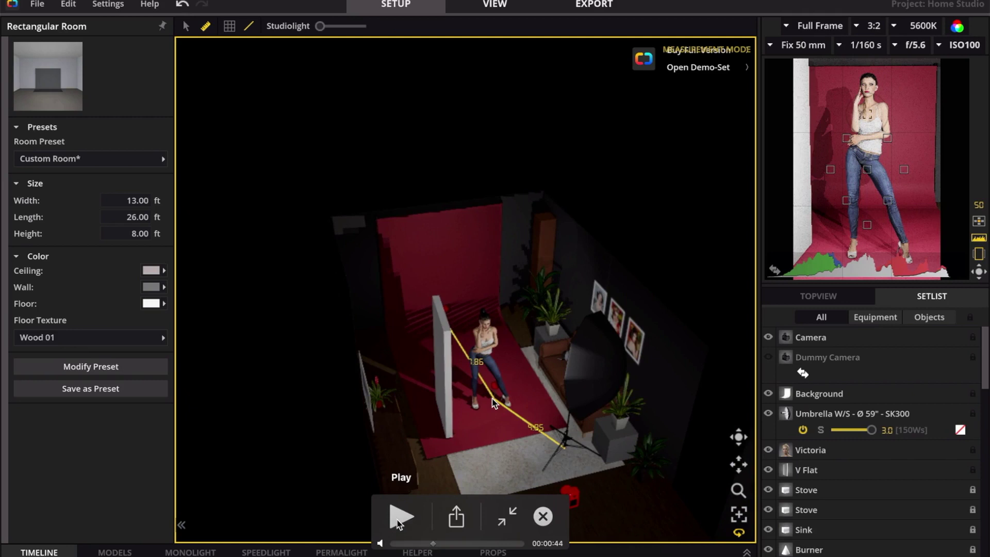
left_click(400, 517)
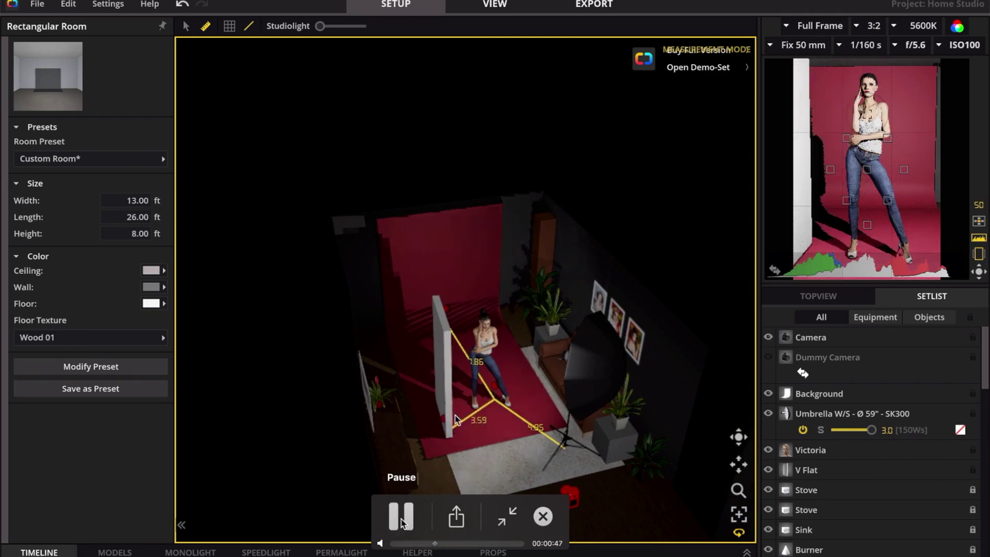
left_click(401, 518)
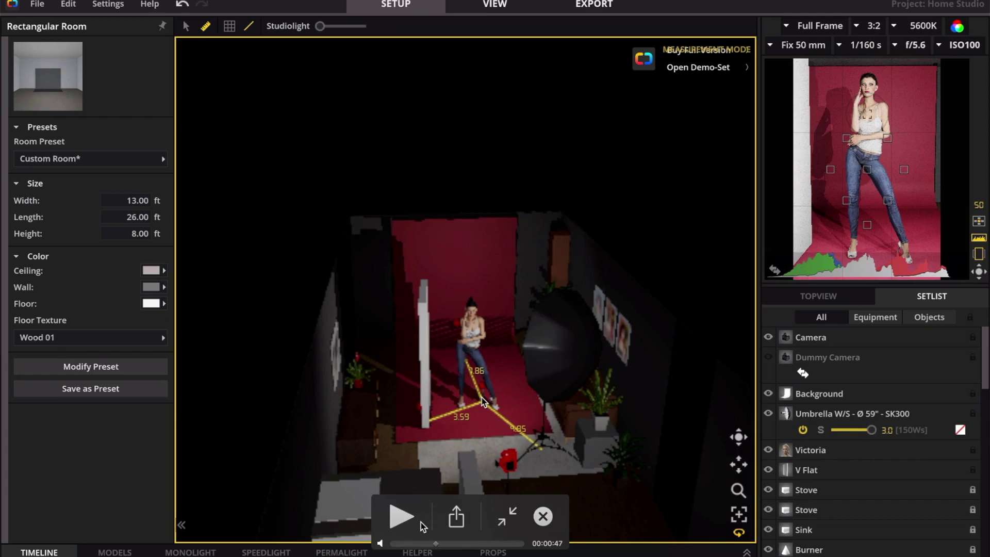
left_click(417, 524)
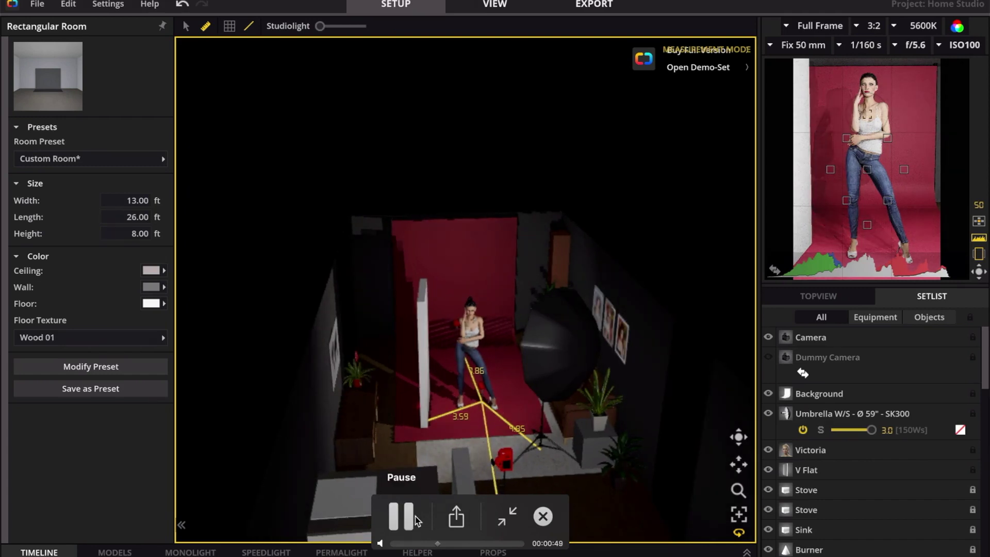
left_click(416, 524)
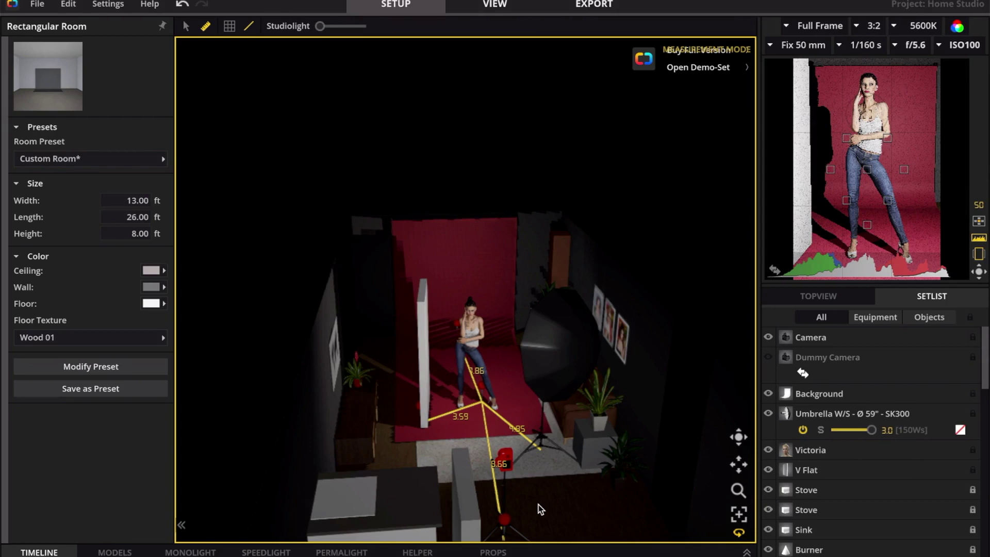
left_click(399, 515)
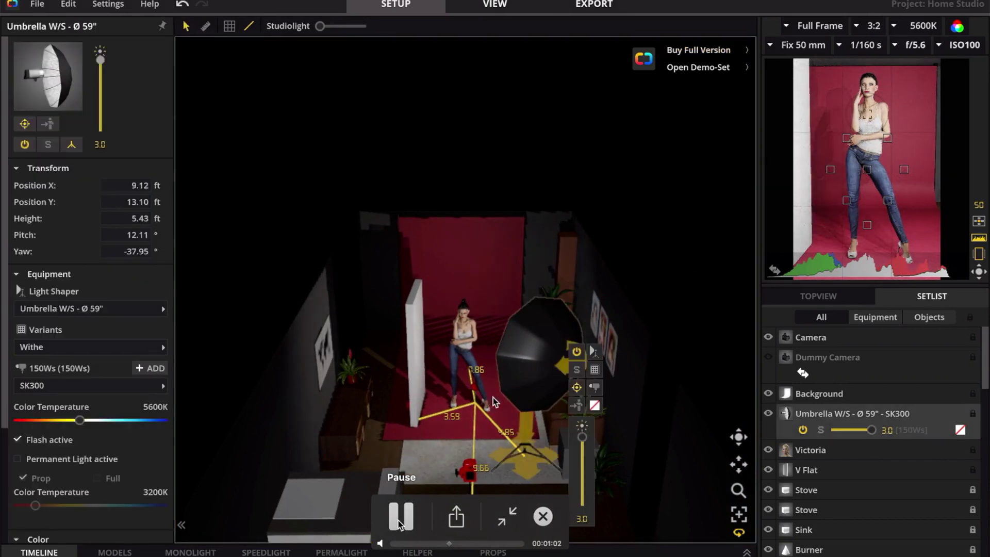
- Hold the walkthrough on the umbrella light's settings at 1:07
left_click(399, 517)
left_click(400, 517)
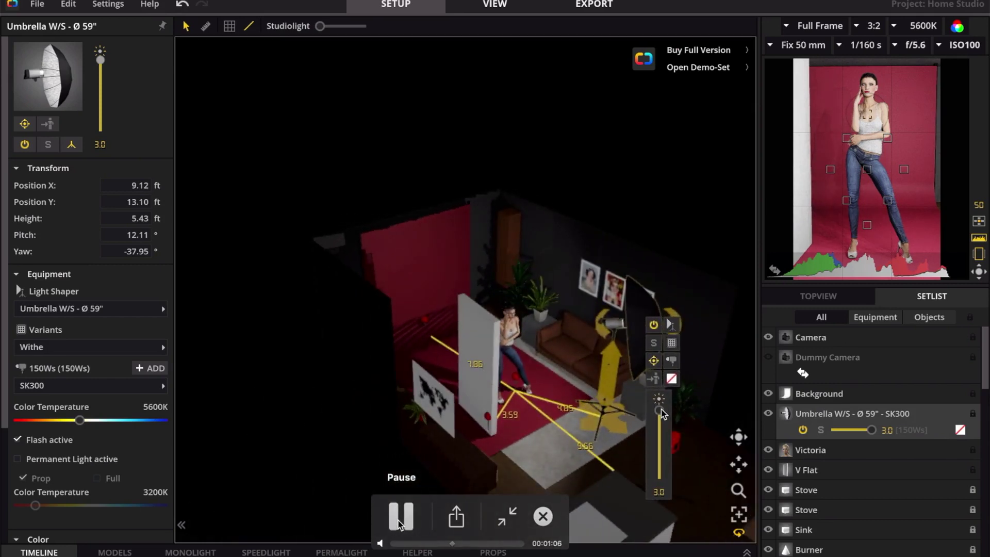
left_click(398, 520)
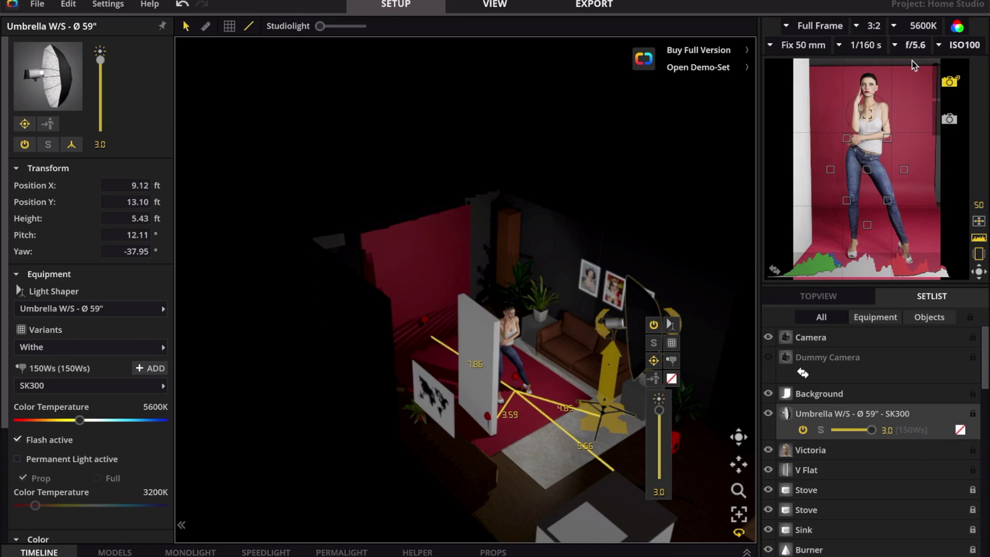
- Scrub past the 50 mm lens choice to the umbrella close-up at 1:55
mouse_move(813, 360)
left_click_drag(453, 544, 466, 544)
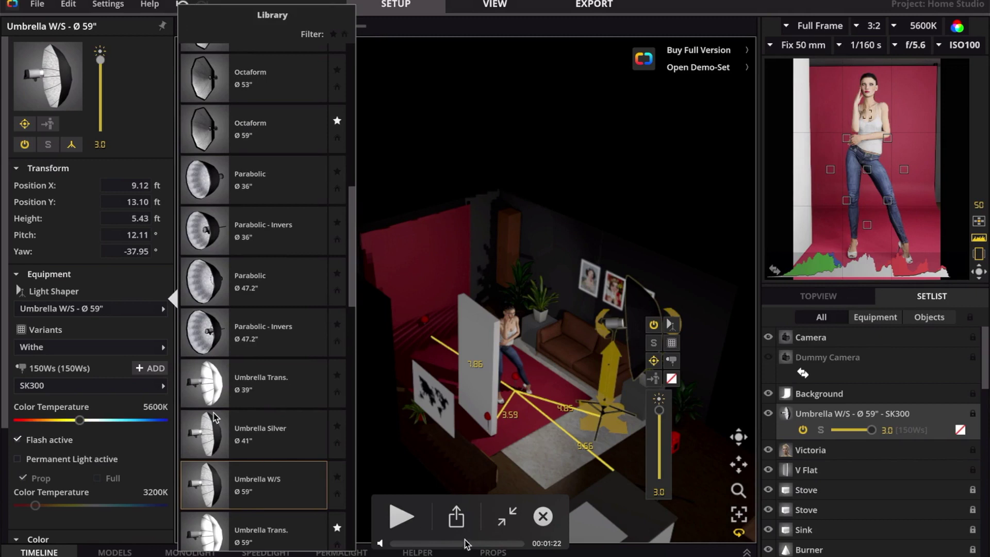
left_click_drag(466, 543, 498, 545)
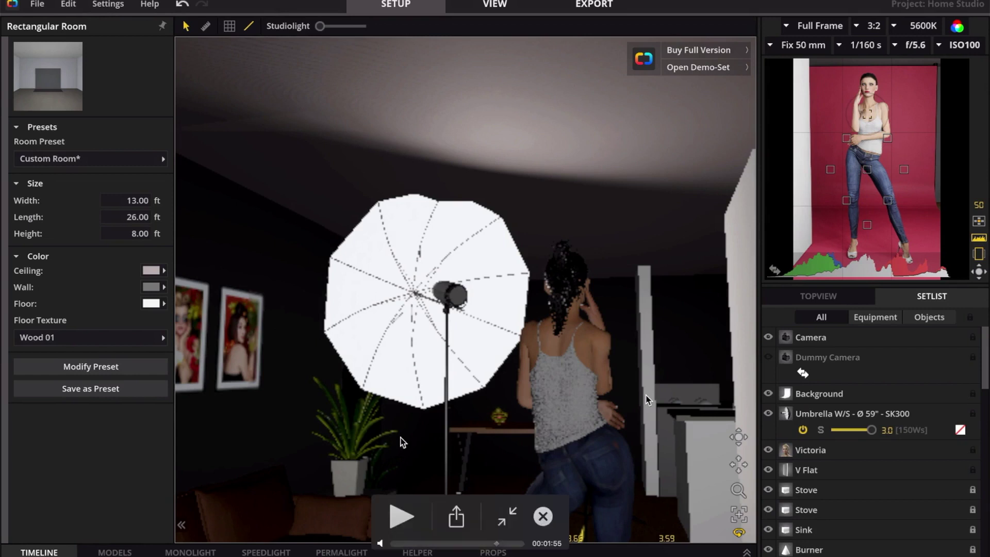
- Jump to 2:07, back to 0:59, then scrub to about 1:31 for the umbrella adjustment
left_click(508, 544)
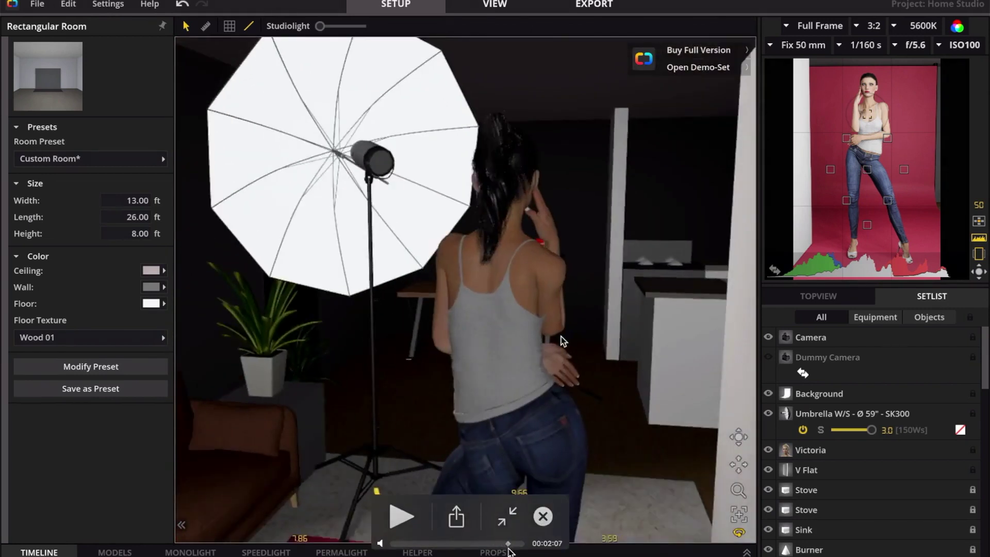
left_click(446, 544)
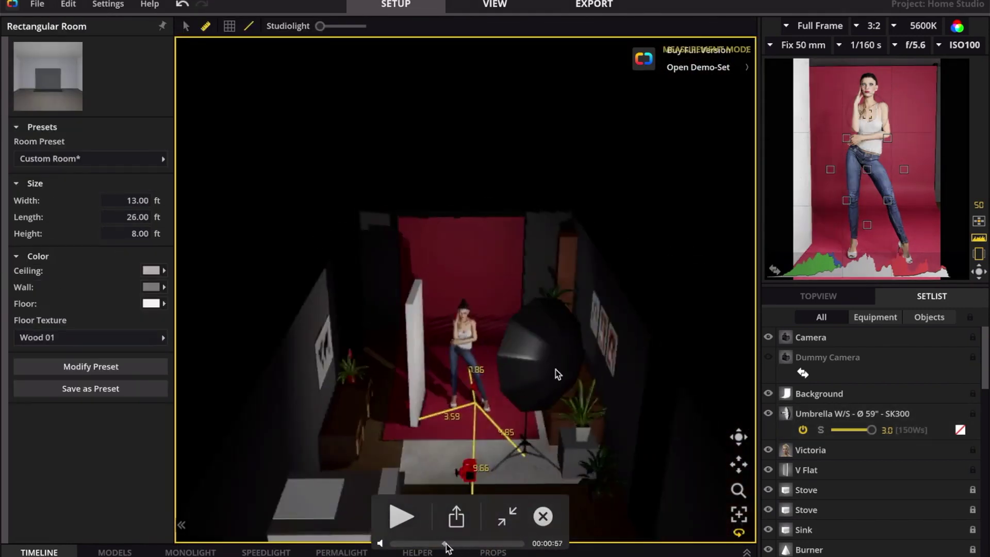
left_click_drag(447, 543, 477, 543)
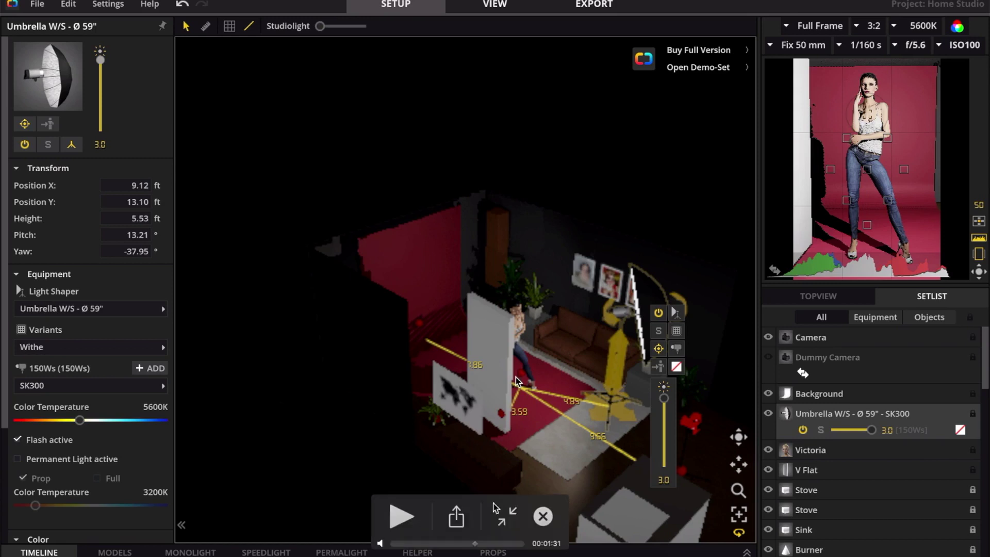
- Play the walkthrough to 1:32, then exit full screen and close the SetaLight Render.mov preview
left_click(405, 517)
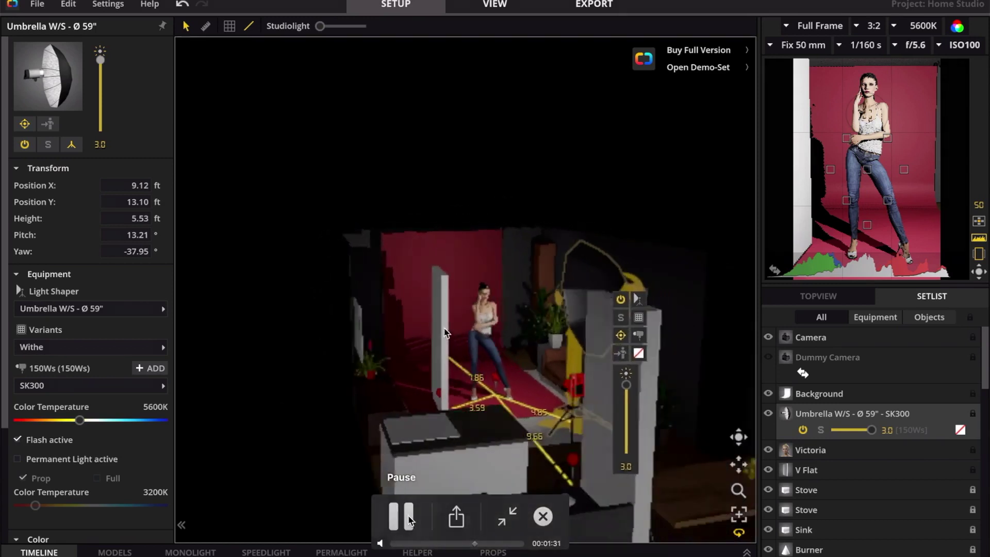
left_click(409, 518)
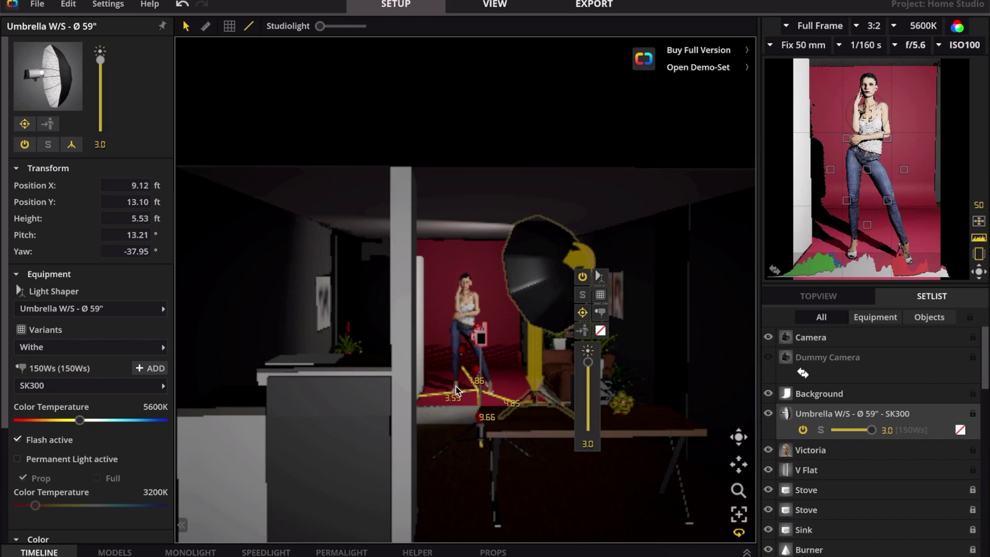
mouse_move(96, 202)
mouse_move(344, 298)
mouse_move(451, 322)
mouse_move(456, 104)
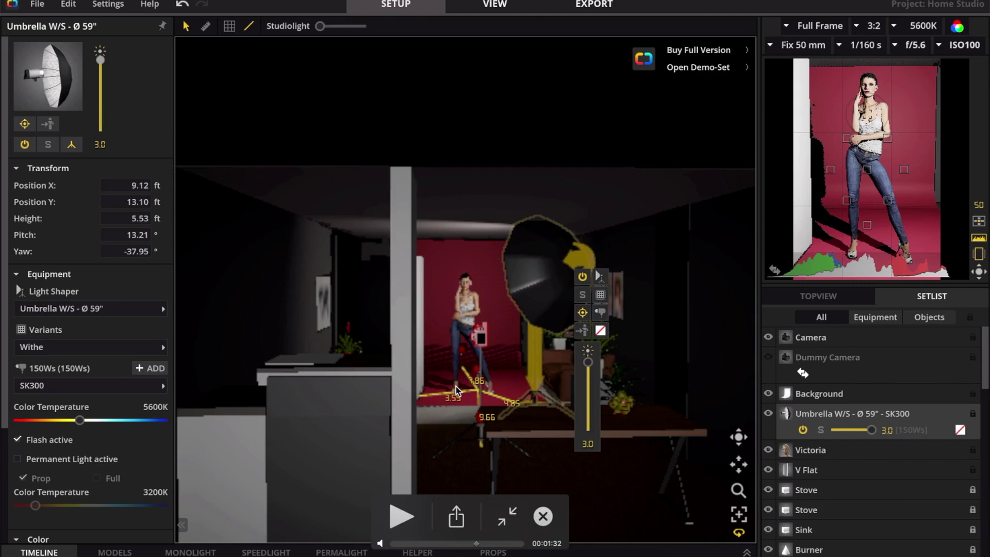
key("Escape")
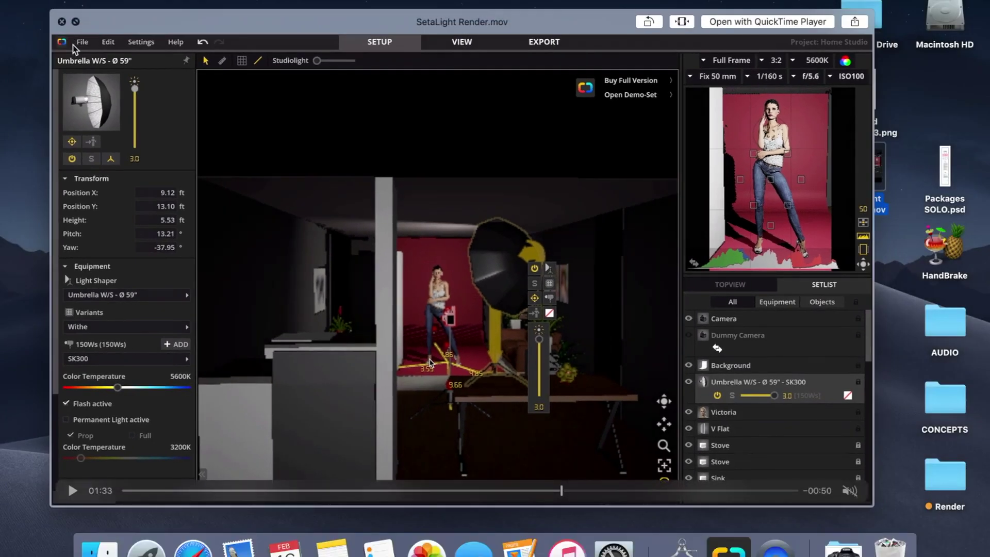
left_click(61, 22)
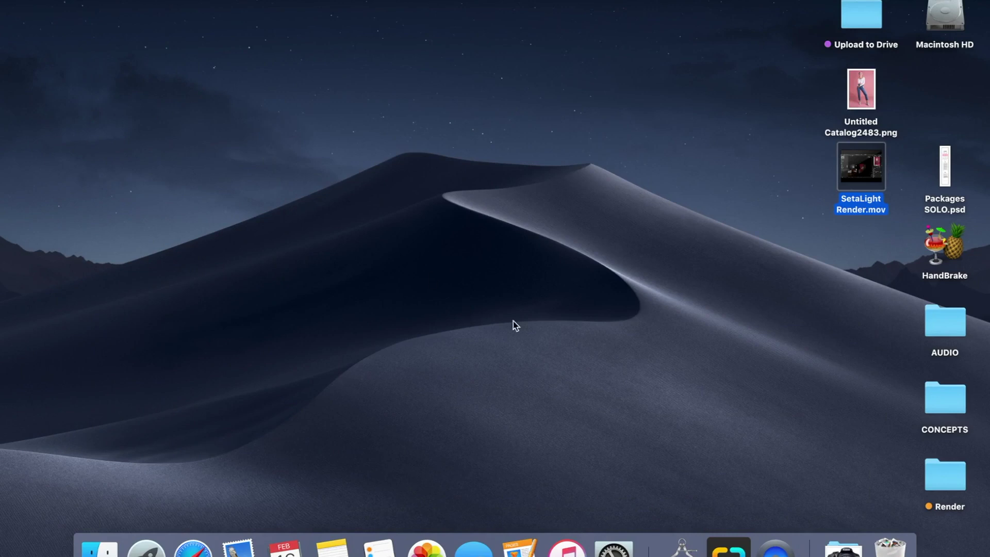
- Launch set.a.light 3D from the Dock and run the Studio edition of the trial
left_click(601, 360)
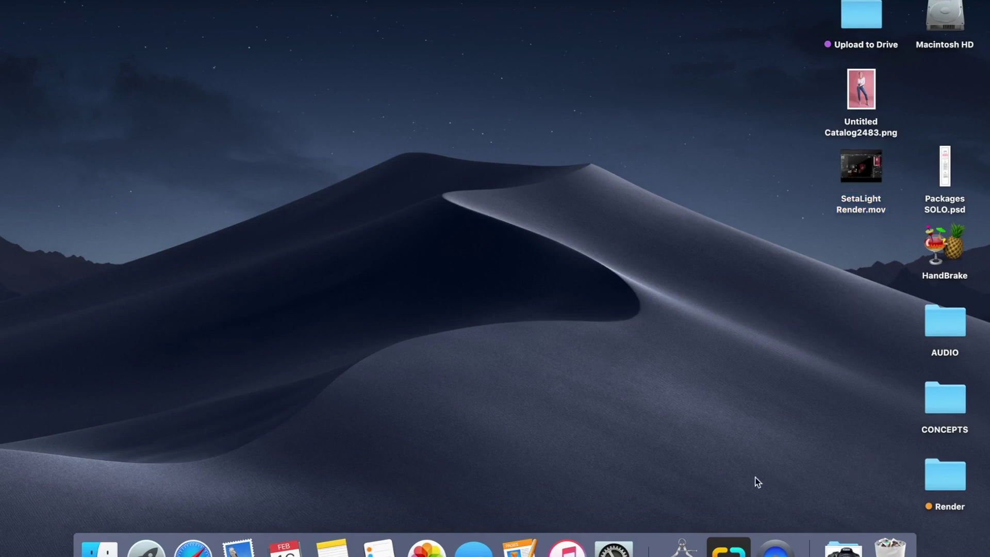
left_click(728, 547)
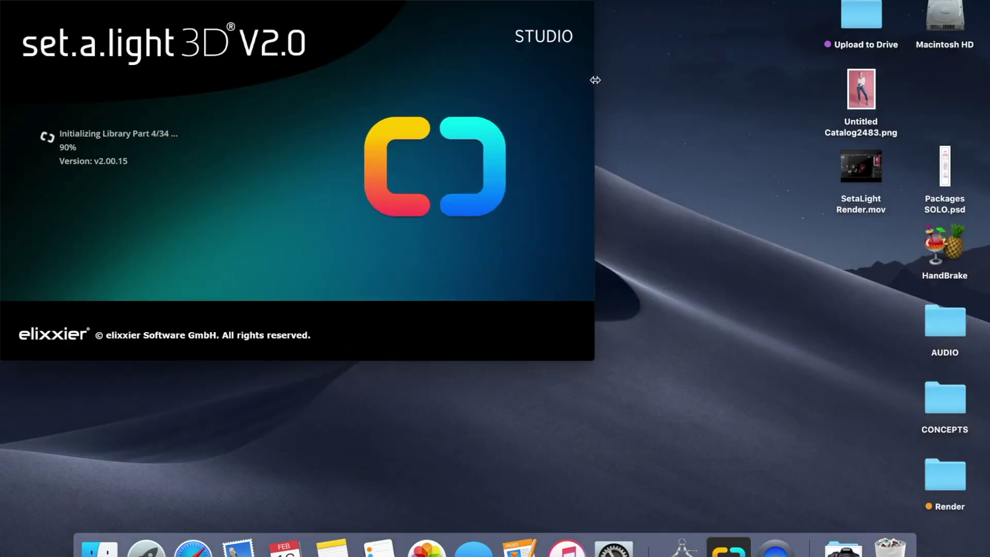
left_click_drag(595, 80, 650, 79)
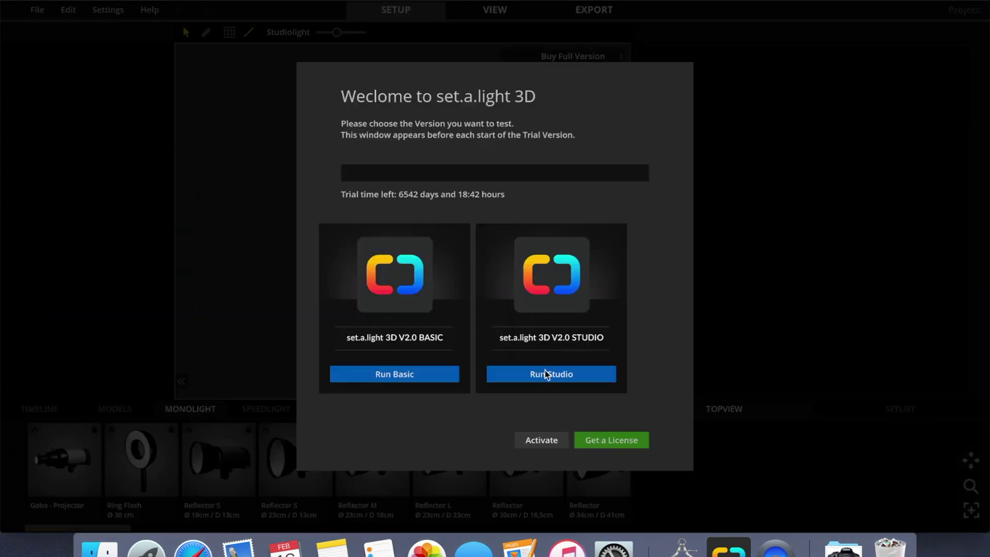
left_click(546, 374)
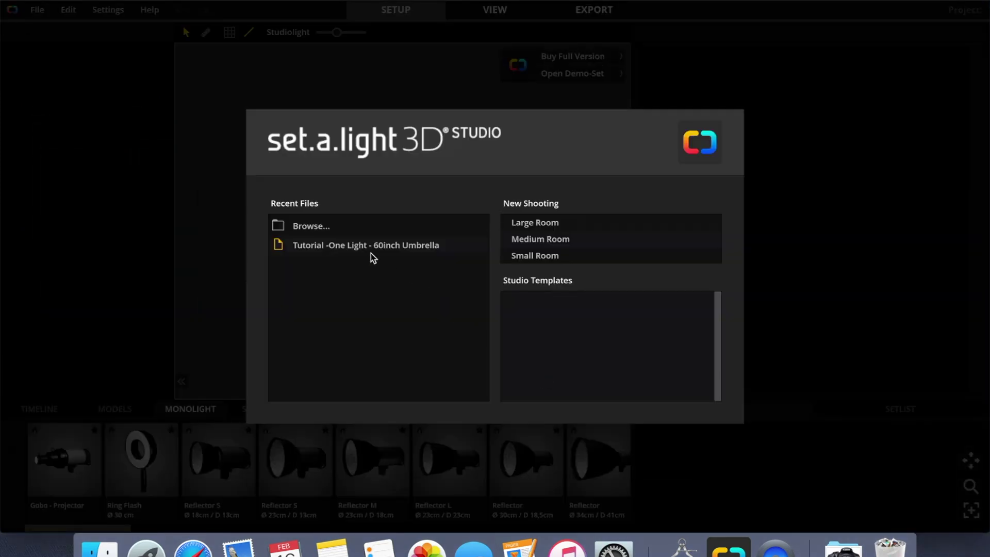
- Open the recent 'Tutorial -One Light - 60inch Umbrella' project and collapse the Timeline for a larger viewport
left_click(380, 246)
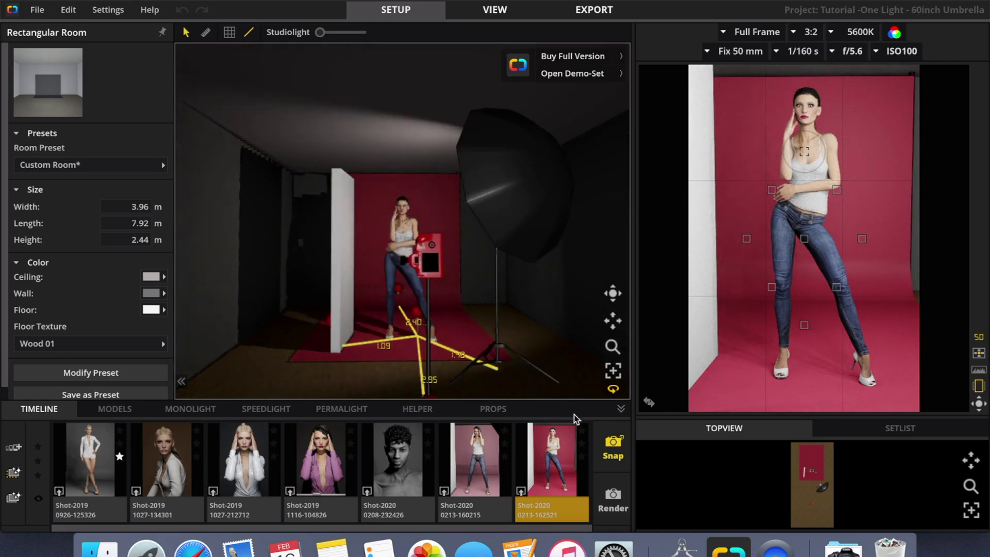
left_click(621, 408)
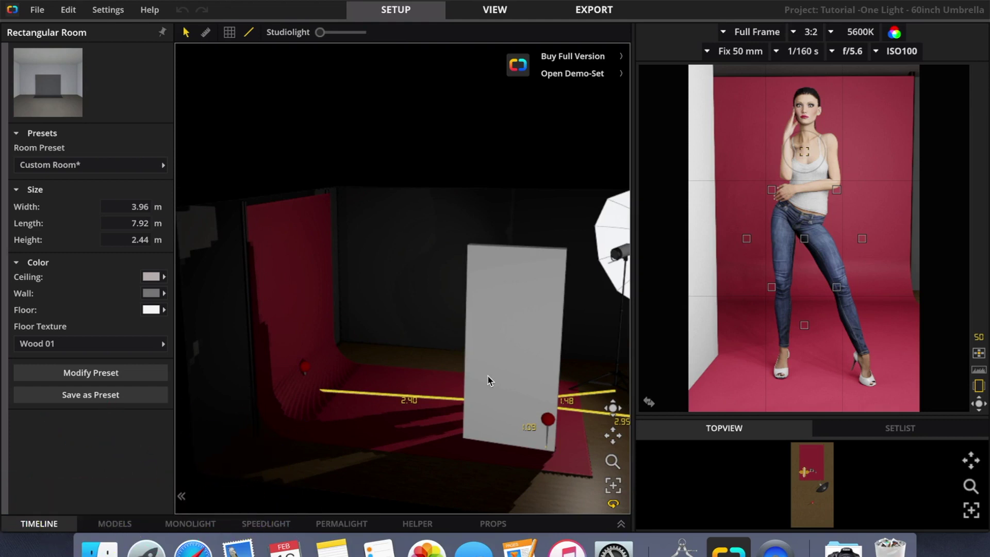
- Orbit to a low side view and select the white 0.91 × 2.02 m V-flat at yaw 94.42°
right_click_drag(452, 375, 401, 356)
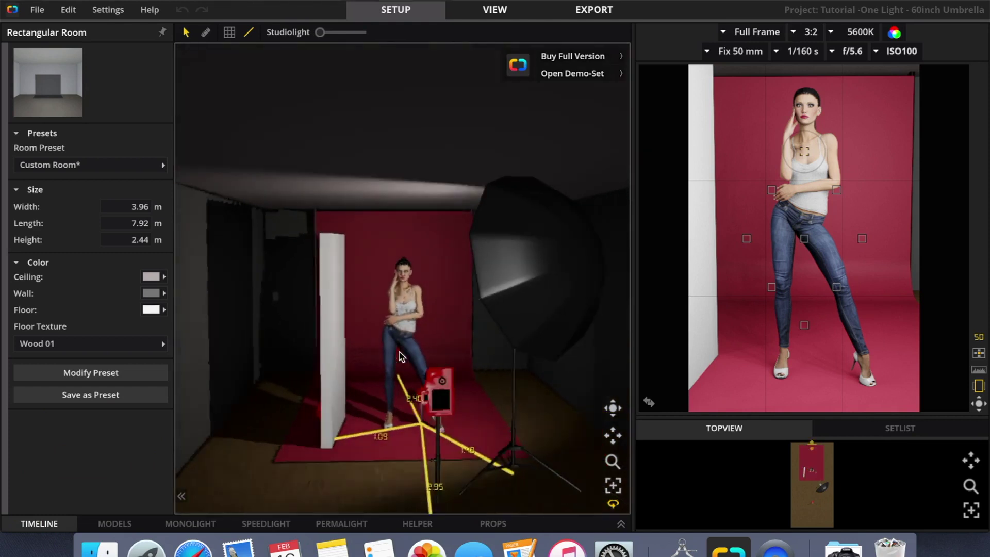
scroll(401, 356, "down", 3)
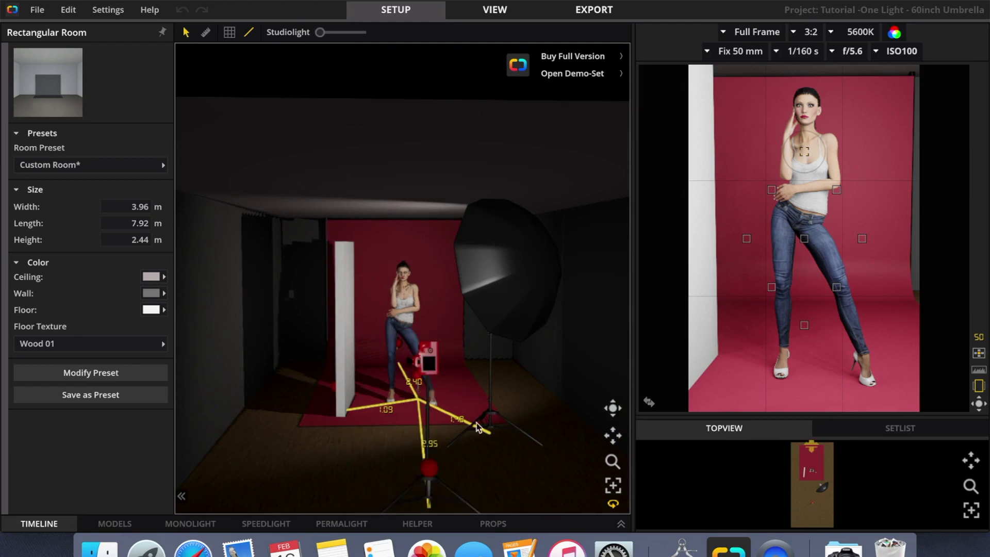
left_click_drag(448, 392, 467, 434)
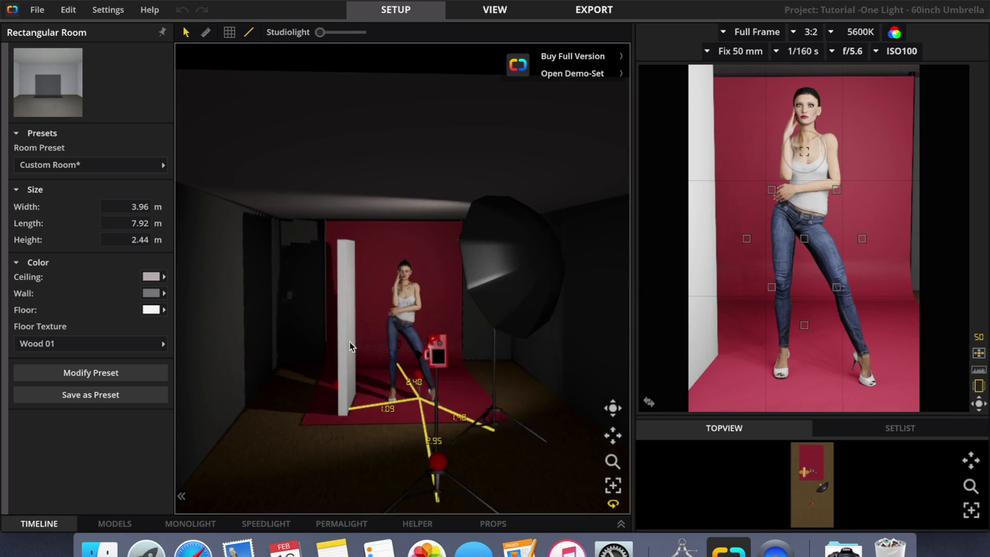
left_click(354, 377)
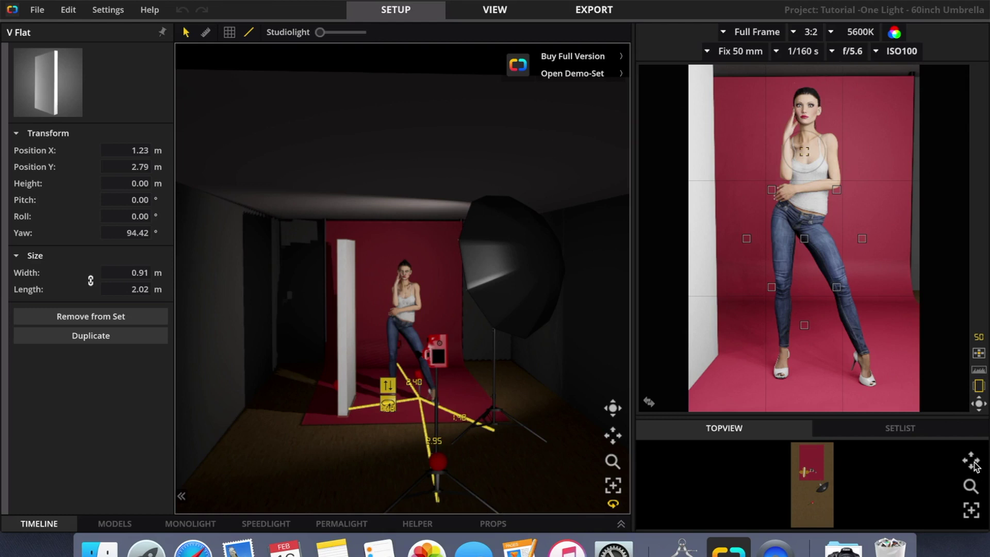
left_click(483, 17)
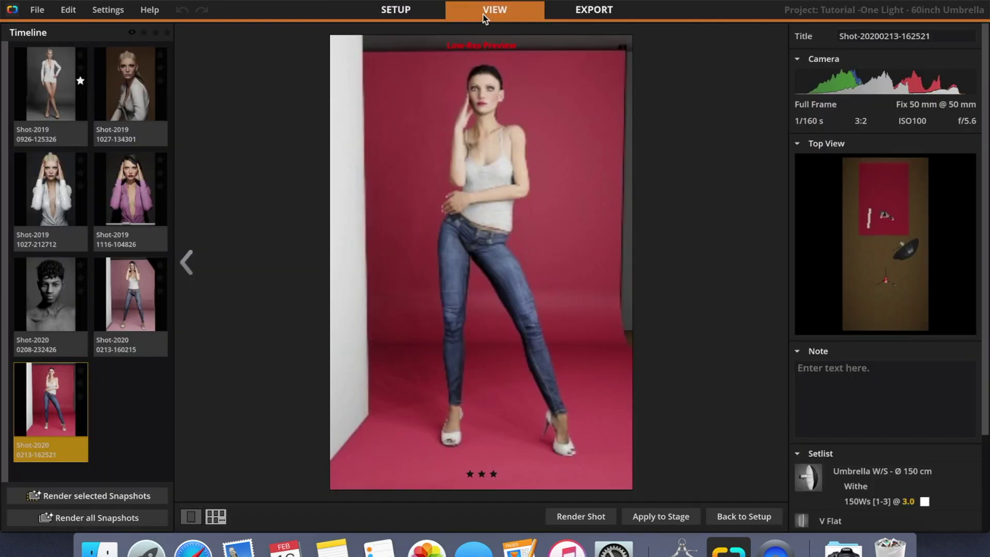
left_click(363, 10)
left_click(354, 344)
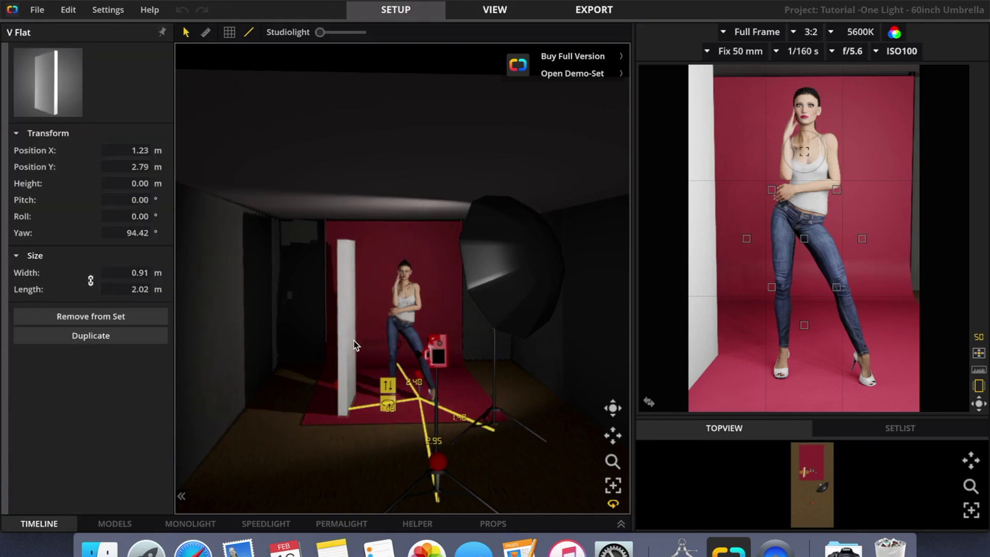
key("Delete")
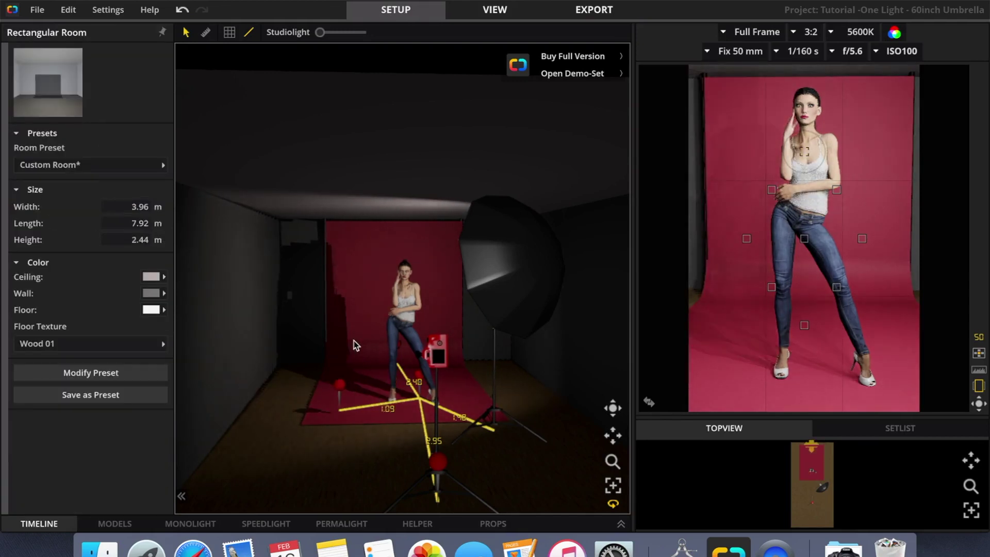
mouse_move(831, 103)
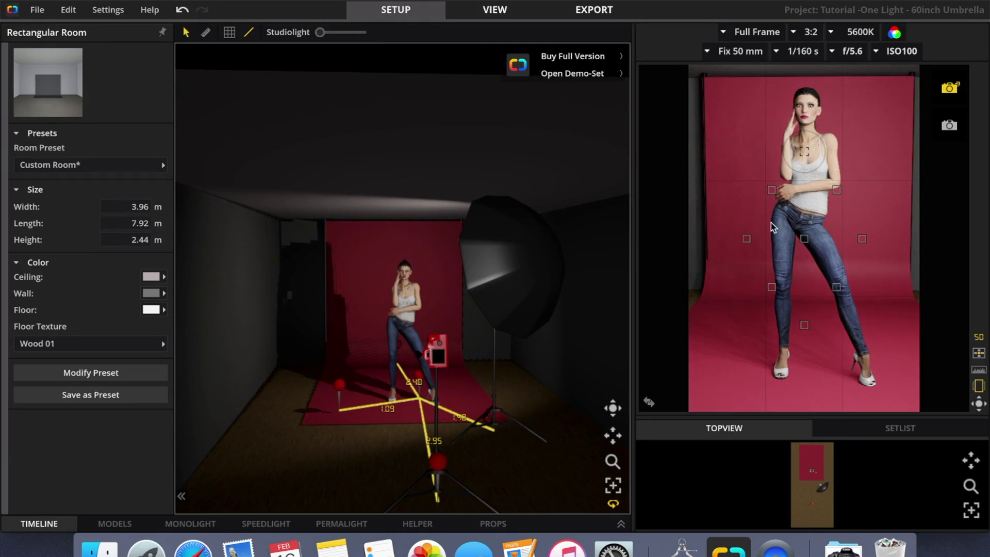
key("super+z")
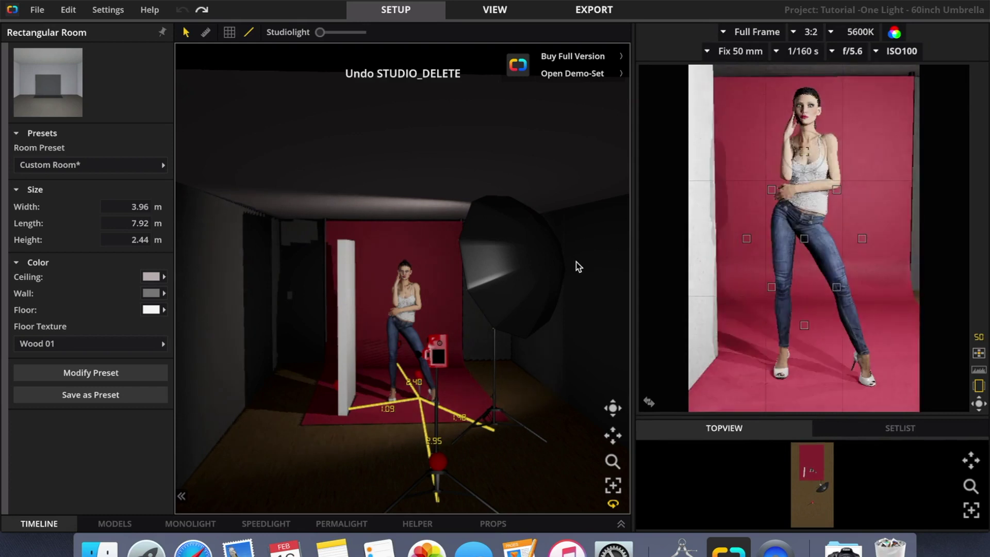
mouse_move(801, 108)
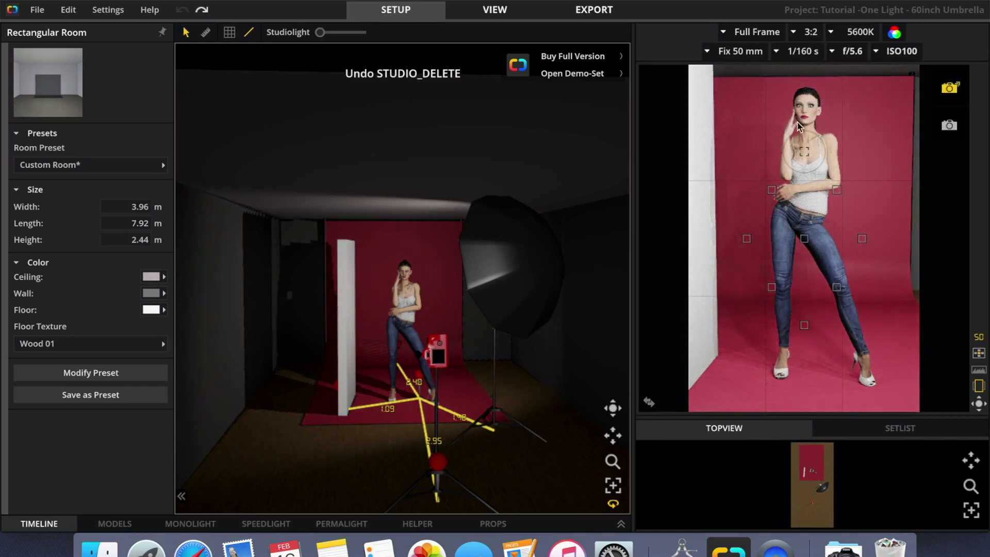
left_click(340, 362)
key("Delete")
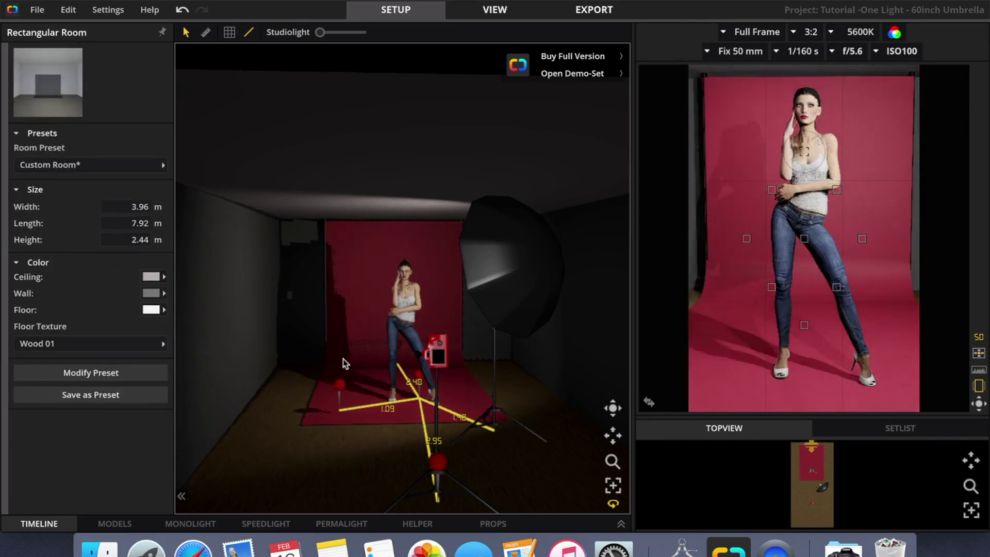
mouse_move(792, 121)
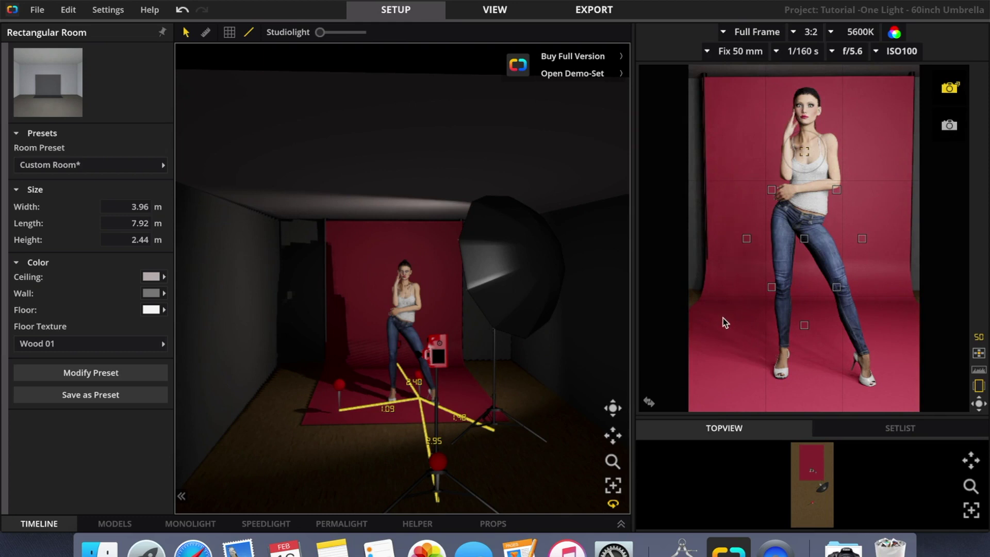
key("super+z")
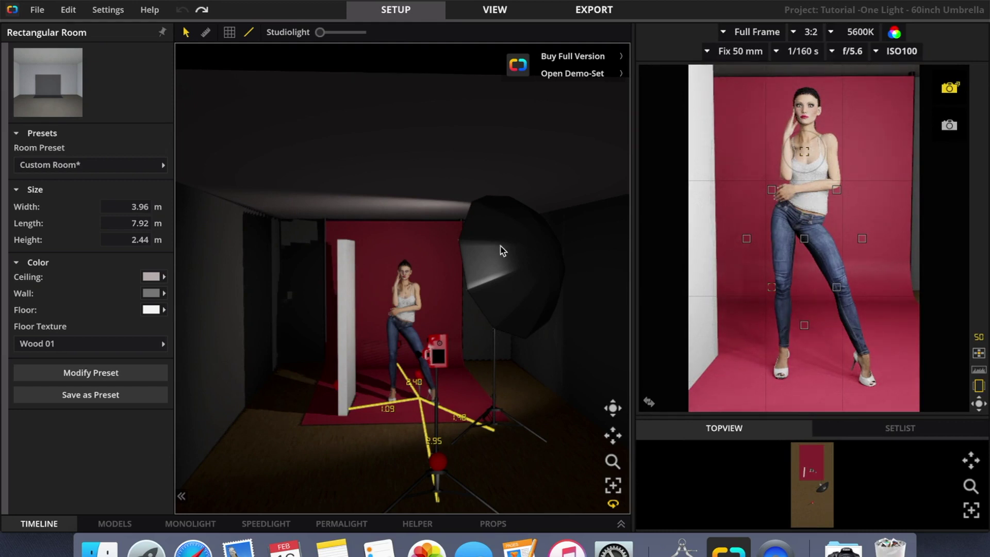
left_click_drag(438, 335, 421, 329)
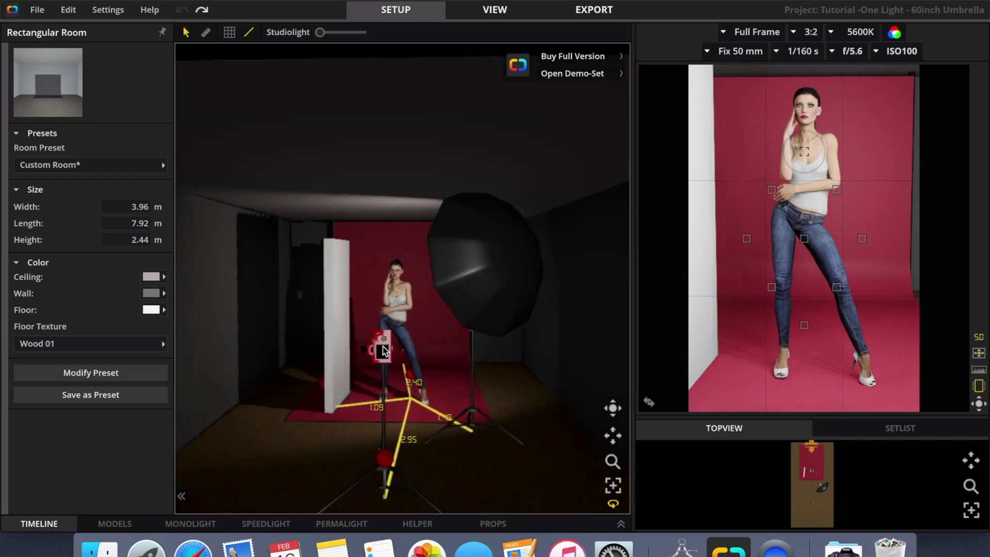
left_click(384, 351)
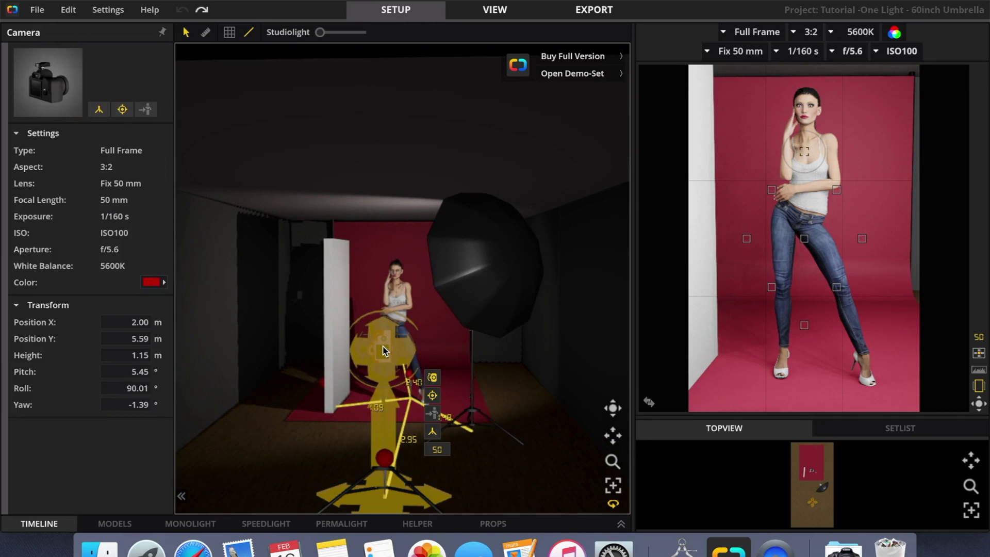
left_click(536, 405)
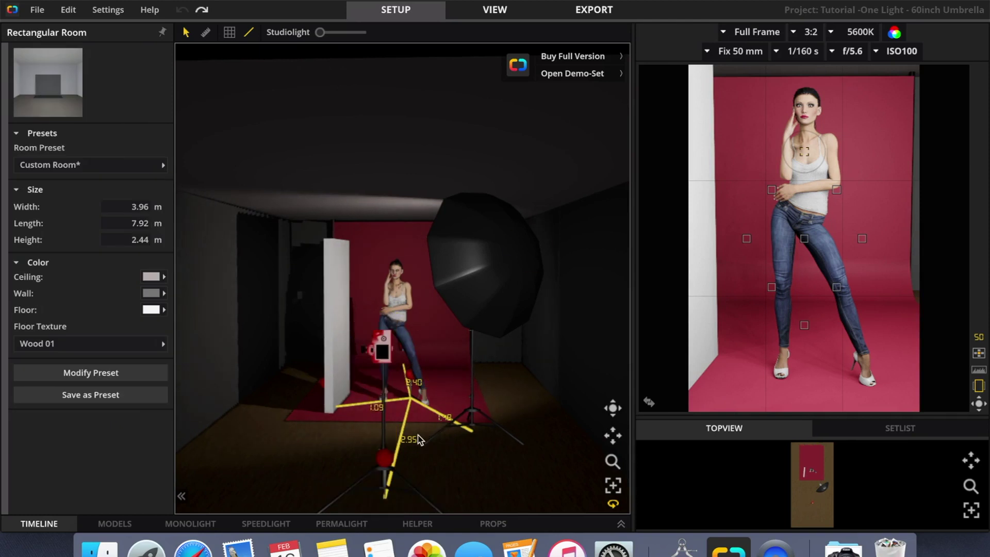
scroll(437, 404, "down", 3)
scroll(421, 430, "up", 3)
scroll(464, 422, "down", 1)
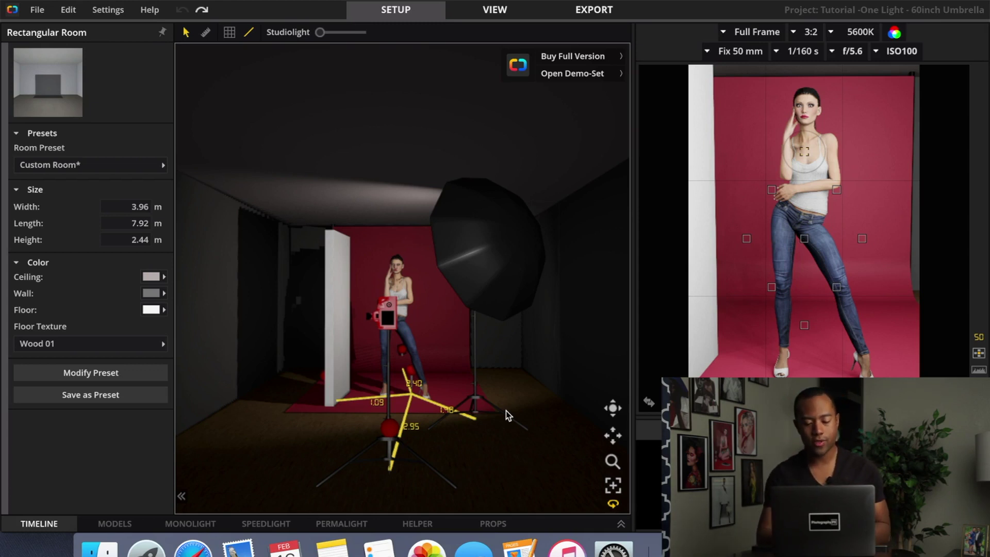
left_click_drag(462, 409, 404, 437)
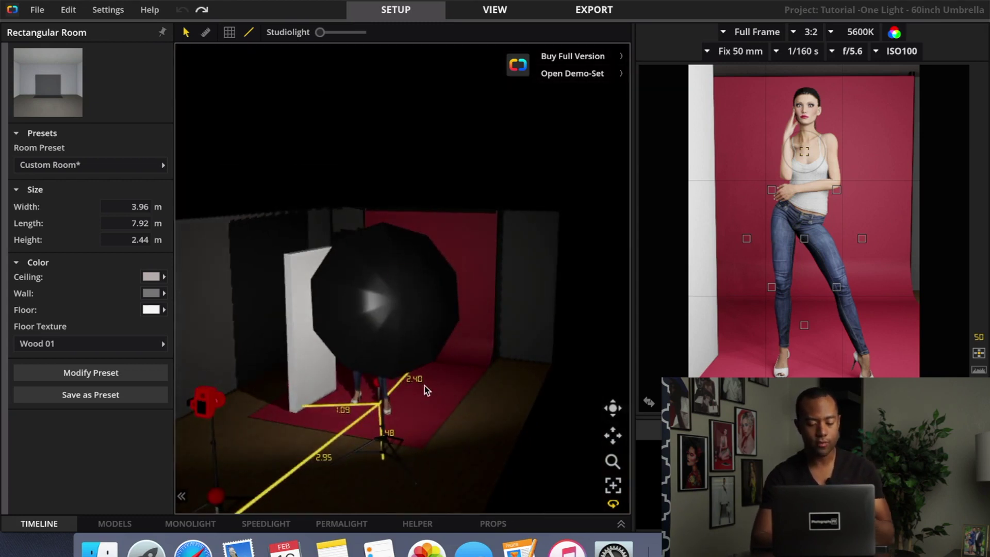
left_click_drag(425, 386, 466, 380)
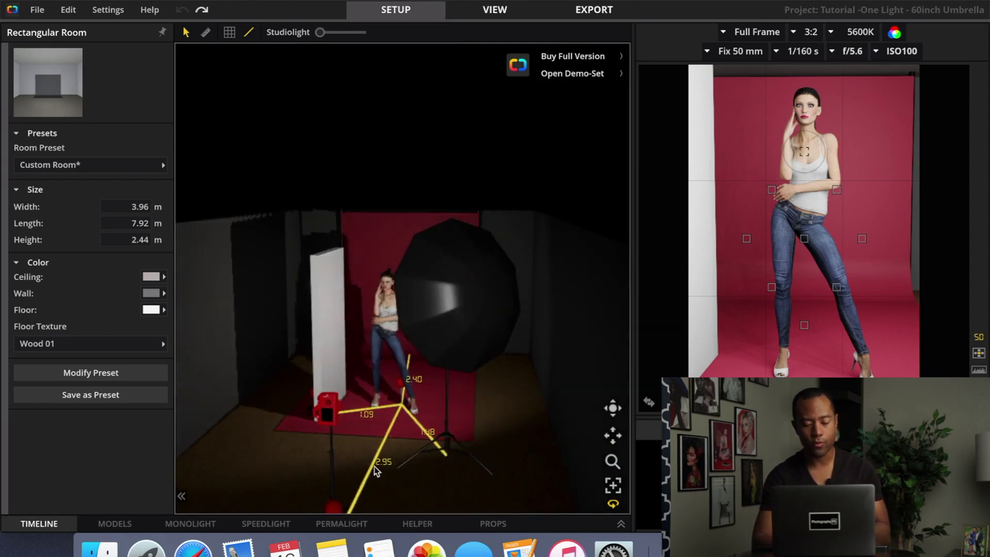
left_click_drag(351, 459, 351, 429)
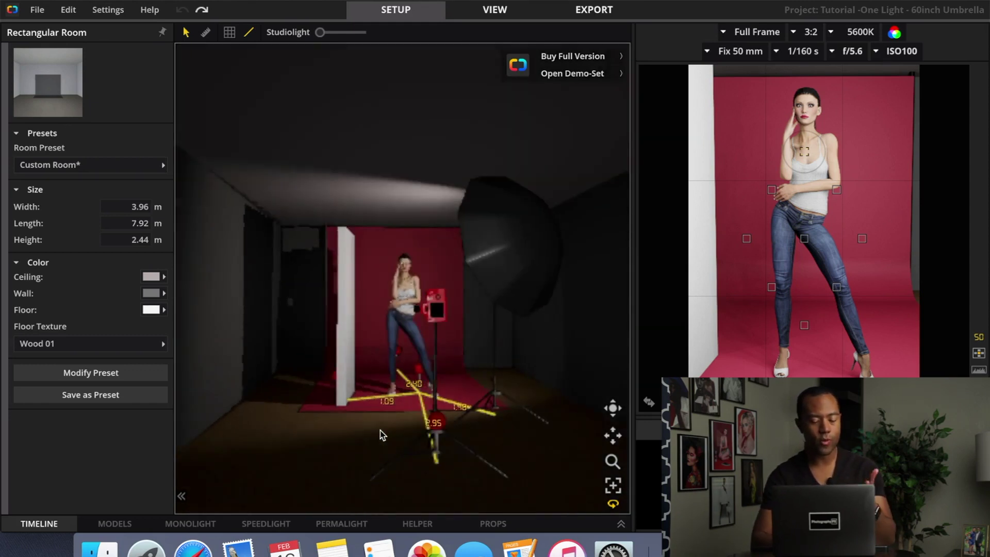